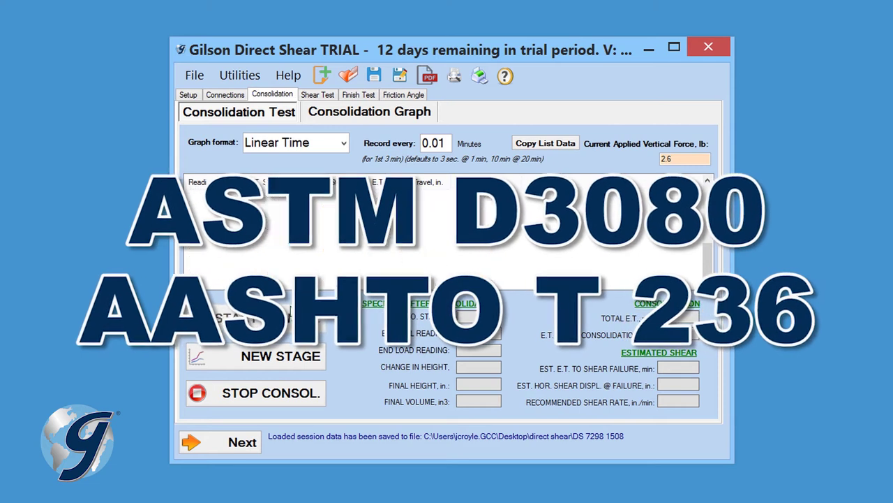
# Step: Show the consolidation graph of strain versus time
pyautogui.click(368, 112)
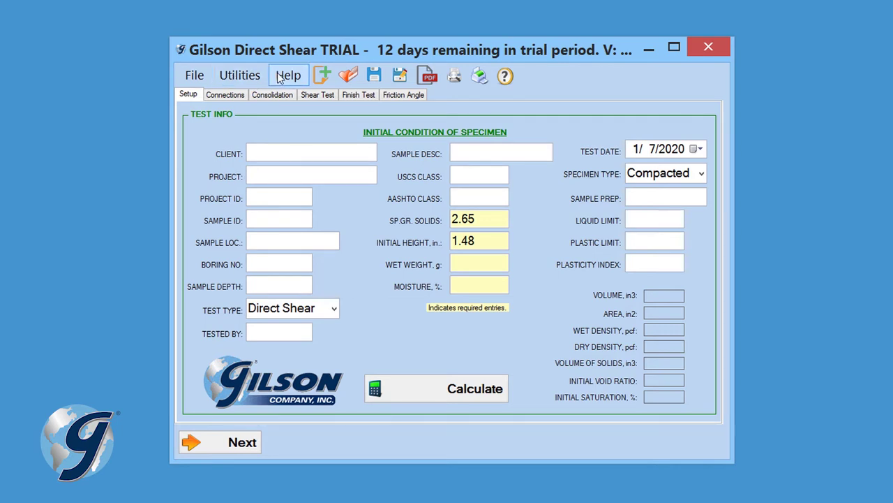
pyautogui.click(195, 79)
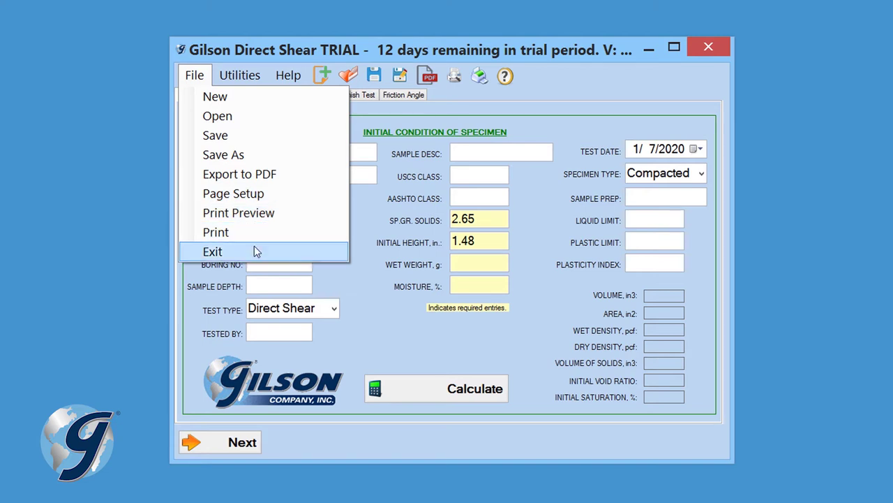
pyautogui.click(18, 89)
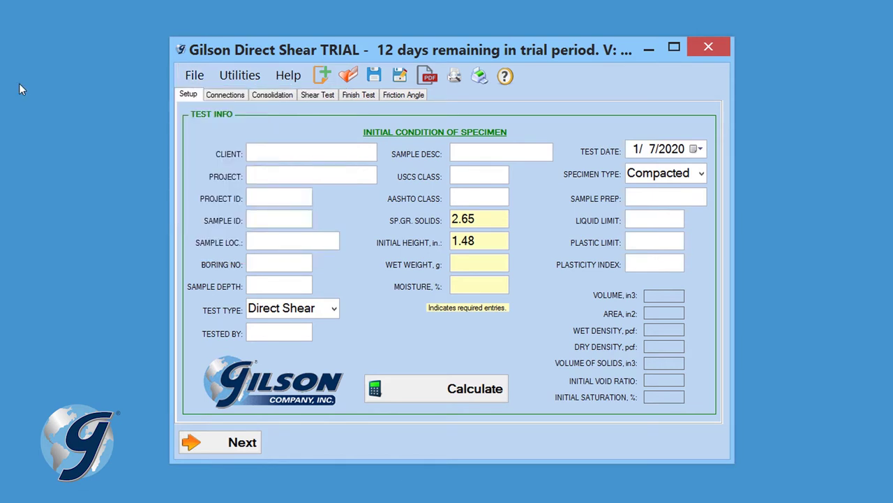
pyautogui.click(234, 76)
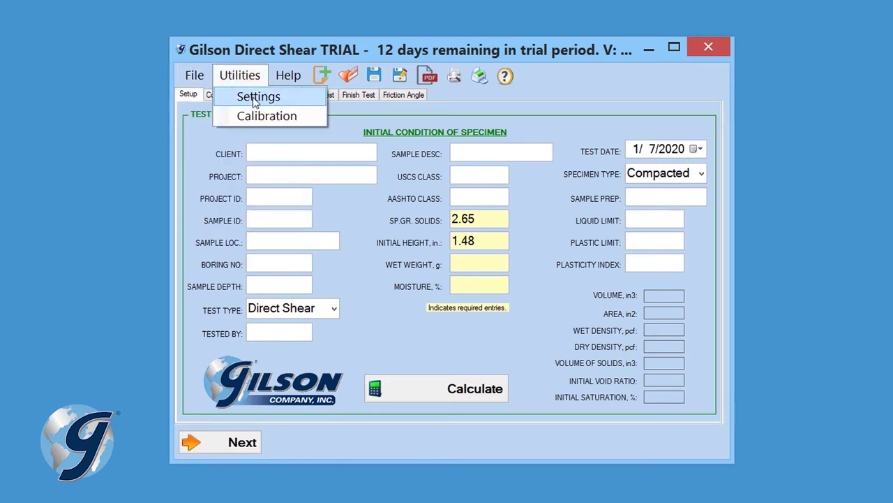
pyautogui.click(237, 96)
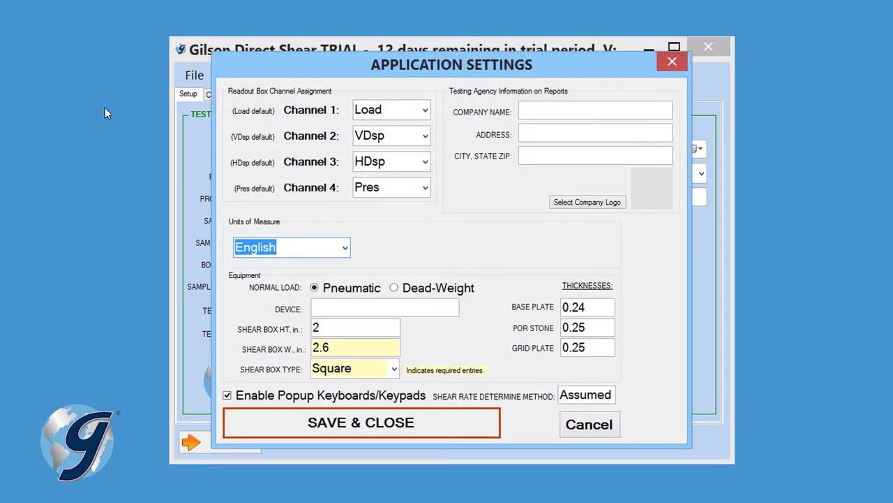
pyautogui.click(425, 111)
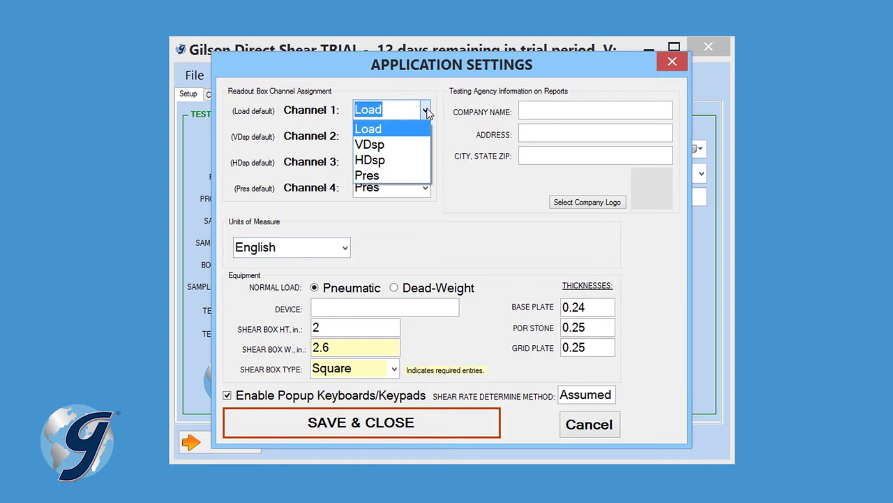
pyautogui.click(427, 114)
pyautogui.click(425, 137)
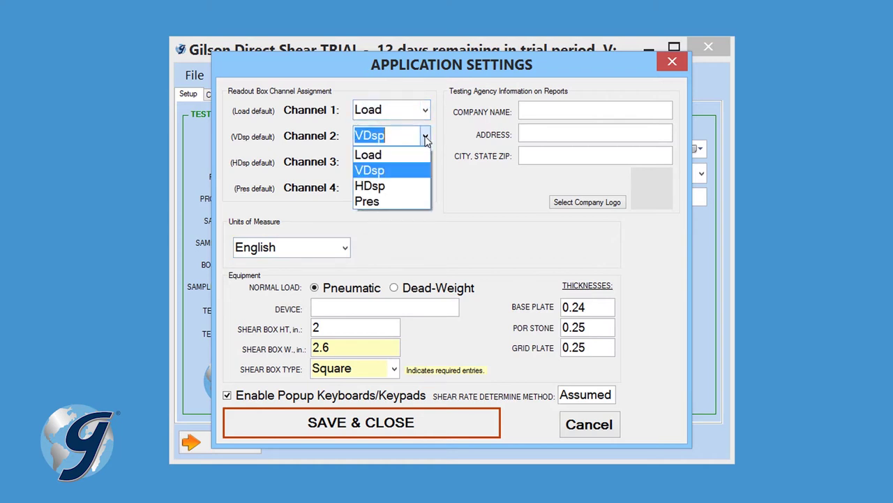
pyautogui.click(426, 137)
pyautogui.click(425, 163)
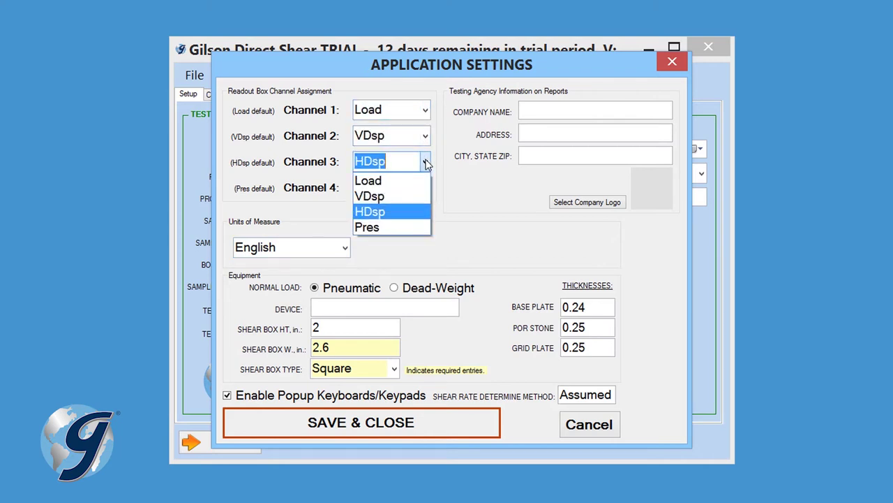
pyautogui.click(427, 163)
pyautogui.click(425, 189)
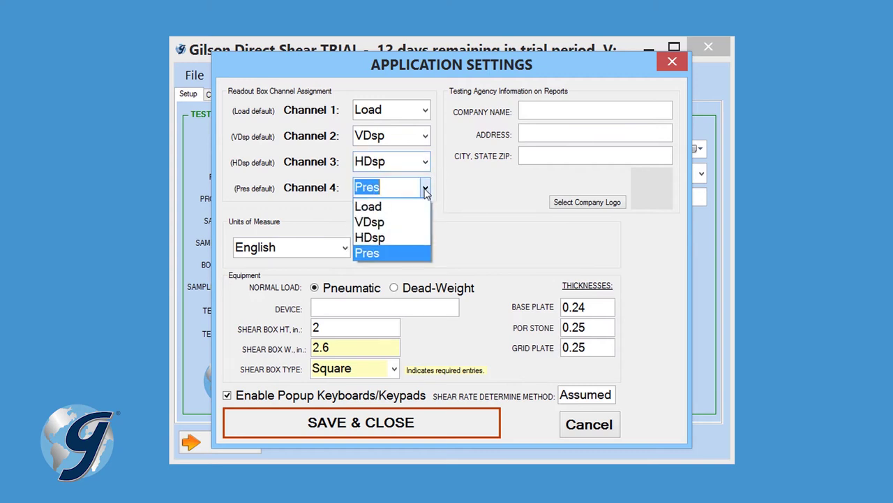
pyautogui.click(426, 189)
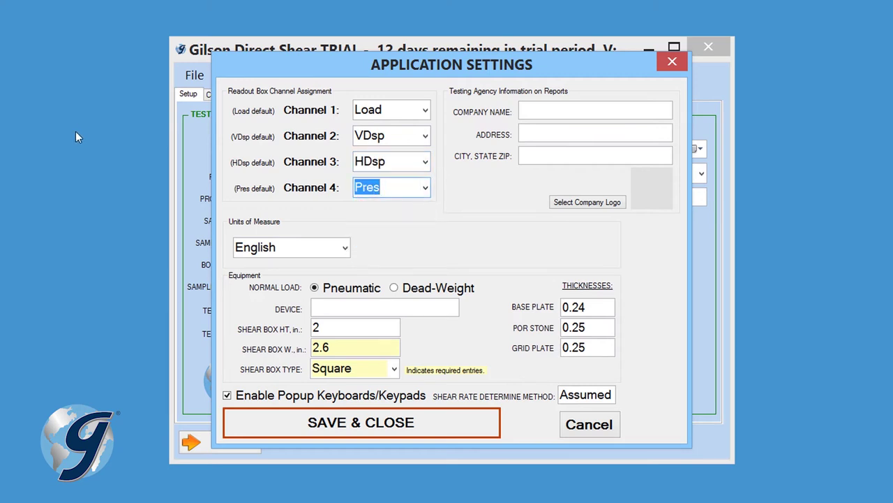
pyautogui.press('Tab')
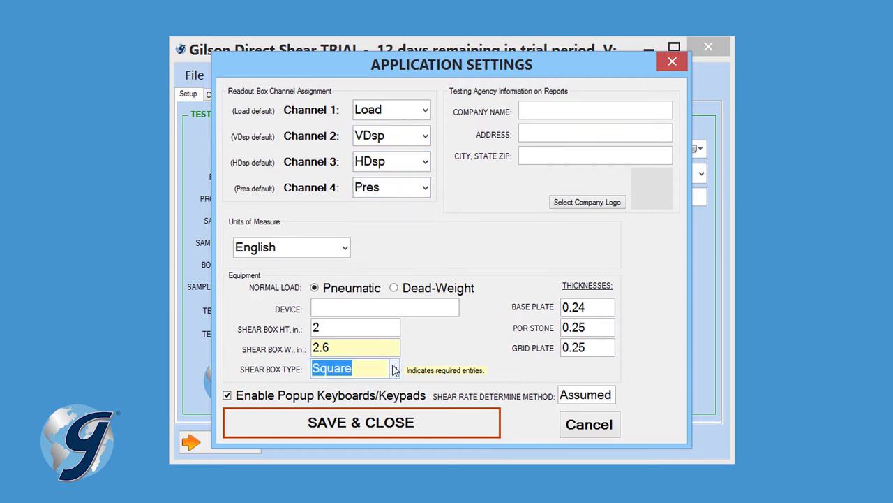
pyautogui.click(589, 425)
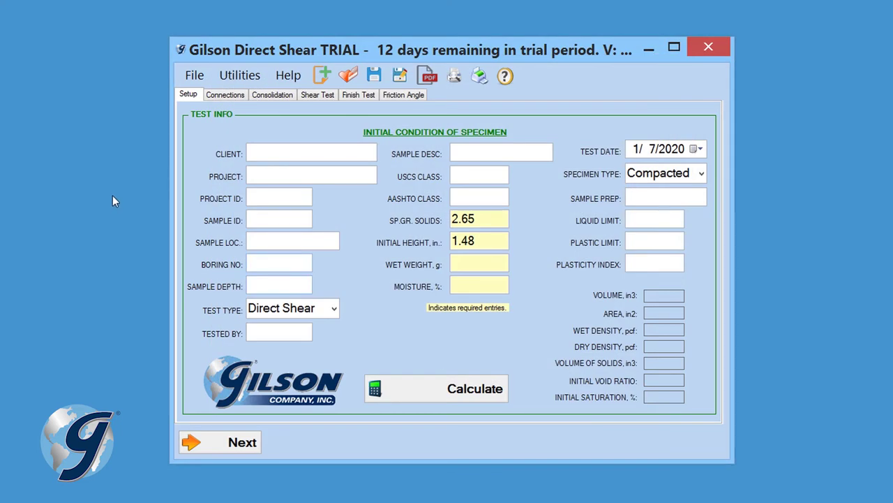
pyautogui.click(245, 75)
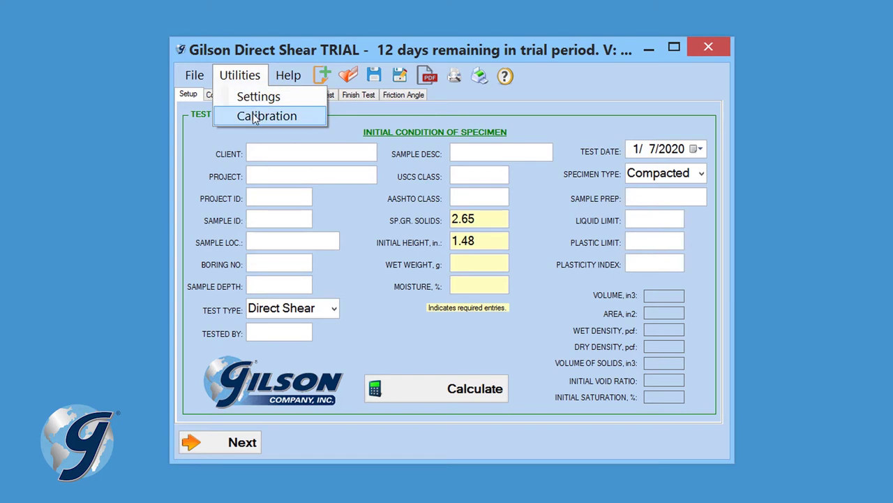
pyautogui.click(255, 117)
pyautogui.moveTo(466, 108); pyautogui.dragTo(560, 109)
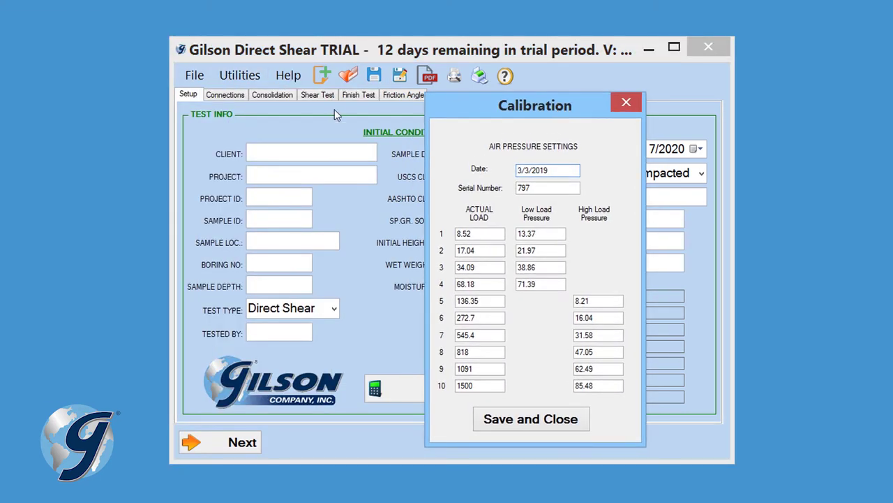
pyautogui.click(542, 419)
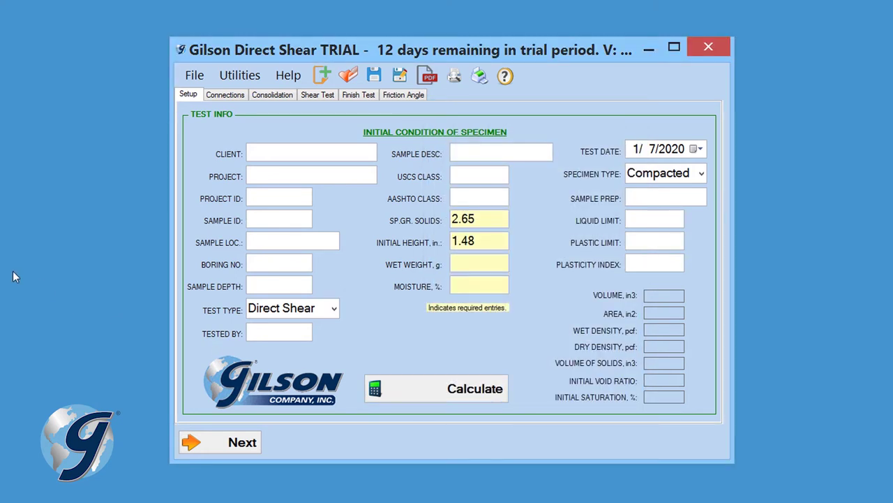
pyautogui.click(292, 75)
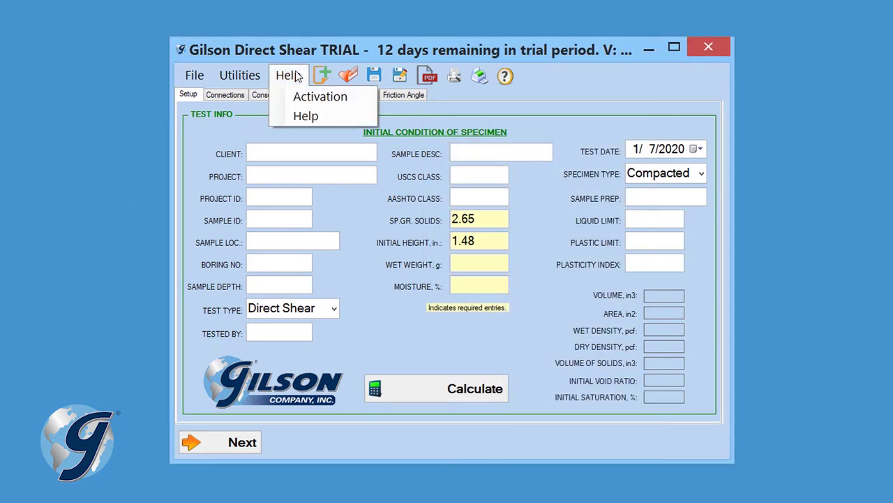
pyautogui.click(305, 116)
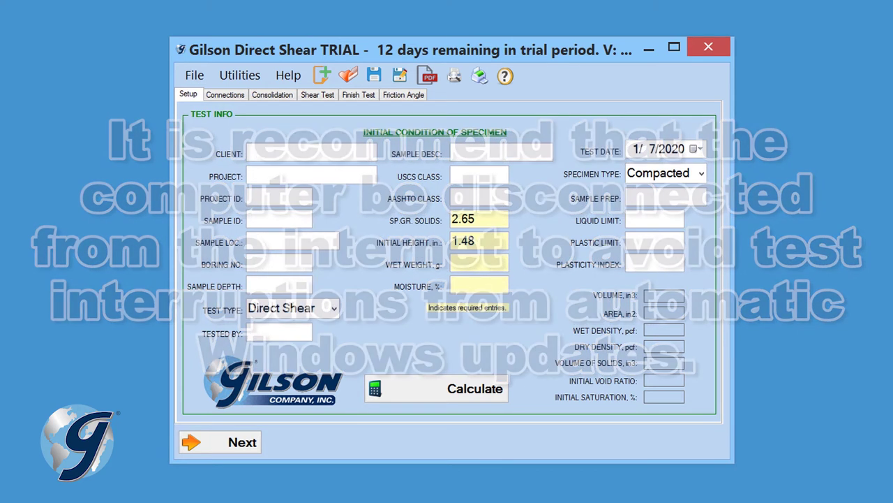
# Step: Start a new test and save settings with Dead-Weight normal load, device HM-382, and pop-up keypads on
pyautogui.click(196, 80)
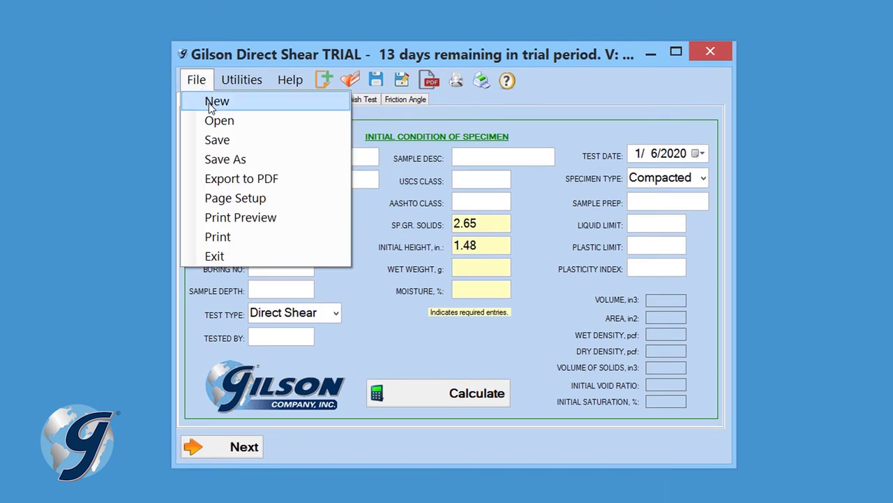
pyautogui.click(209, 103)
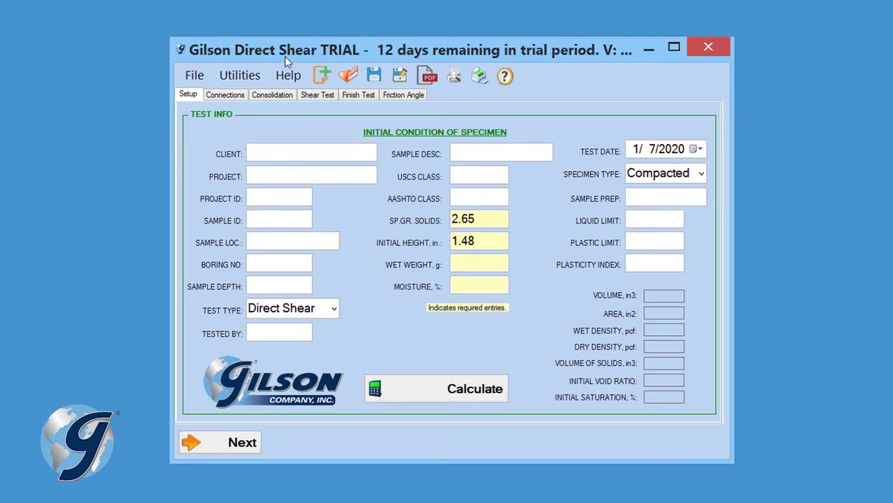
pyautogui.click(240, 75)
pyautogui.click(252, 95)
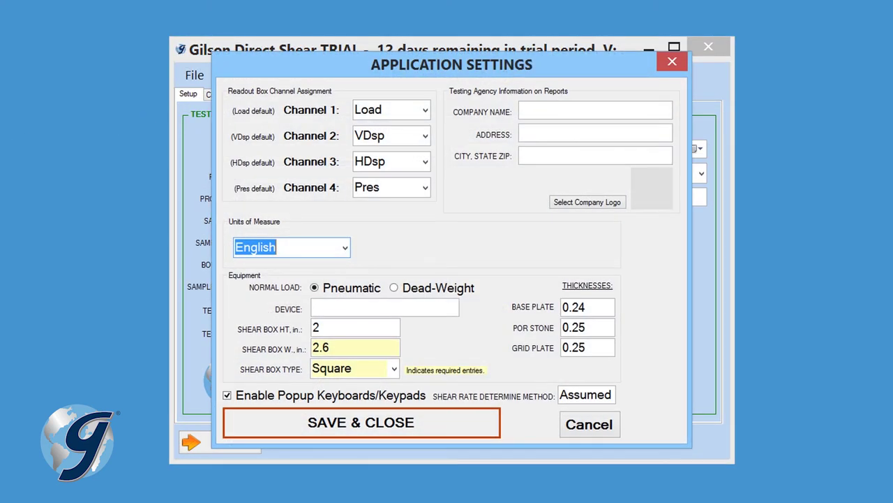
pyautogui.click(423, 110)
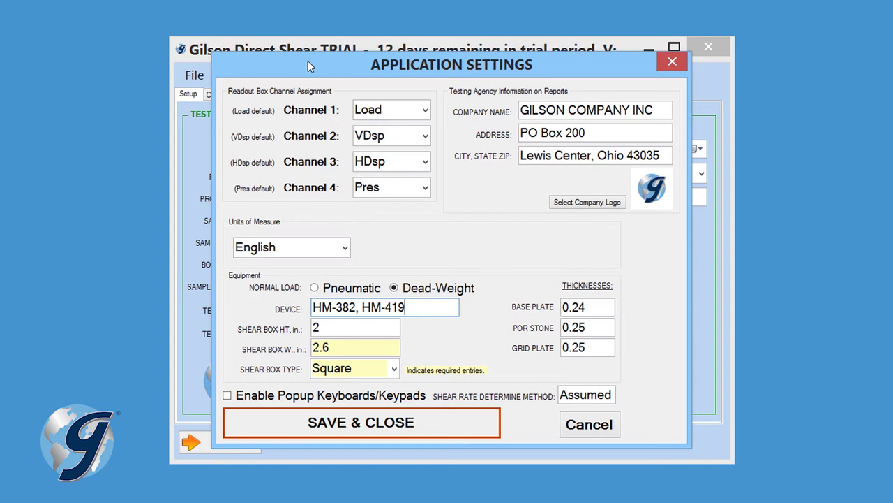
pyautogui.click(227, 396)
pyautogui.click(227, 397)
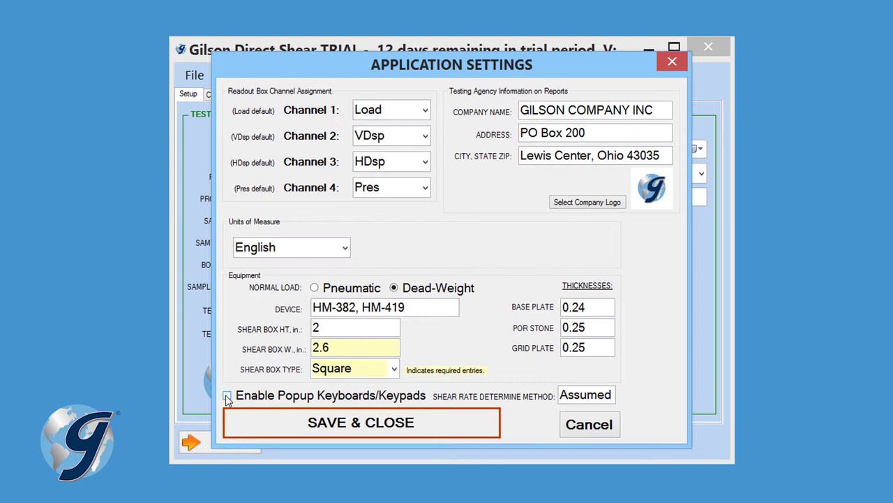
pyautogui.click(227, 396)
pyautogui.click(381, 428)
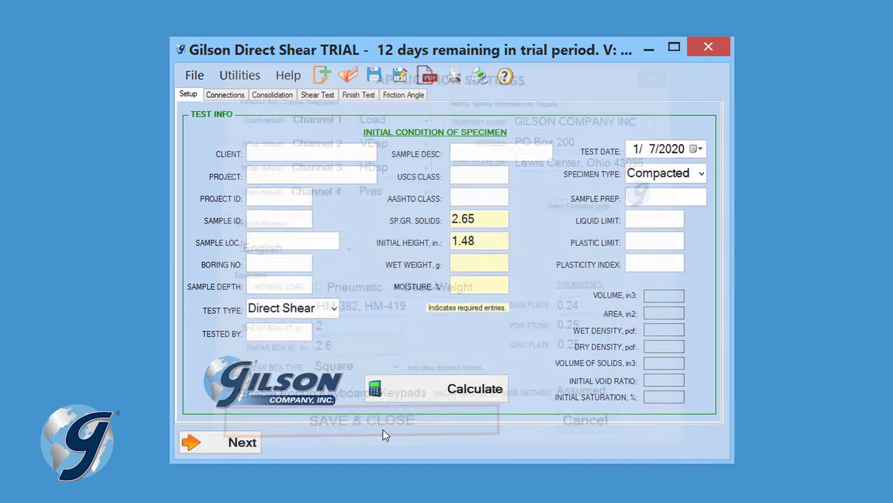
pyautogui.click(237, 78)
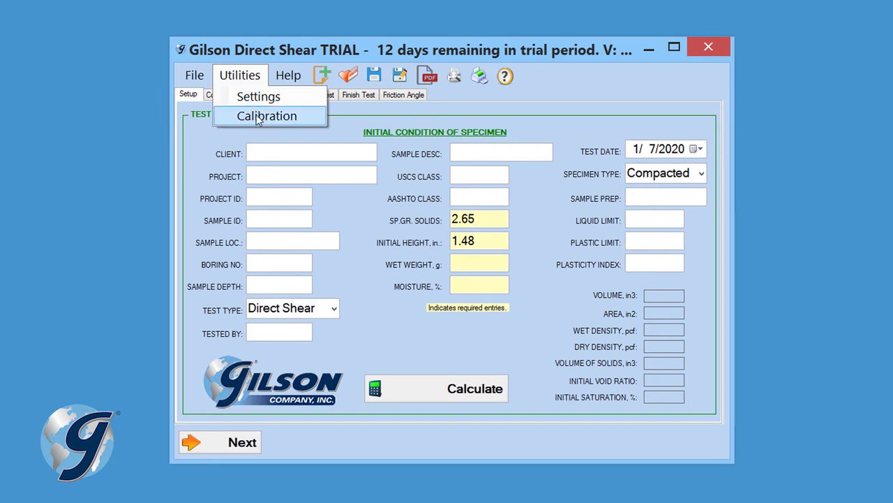
pyautogui.click(258, 117)
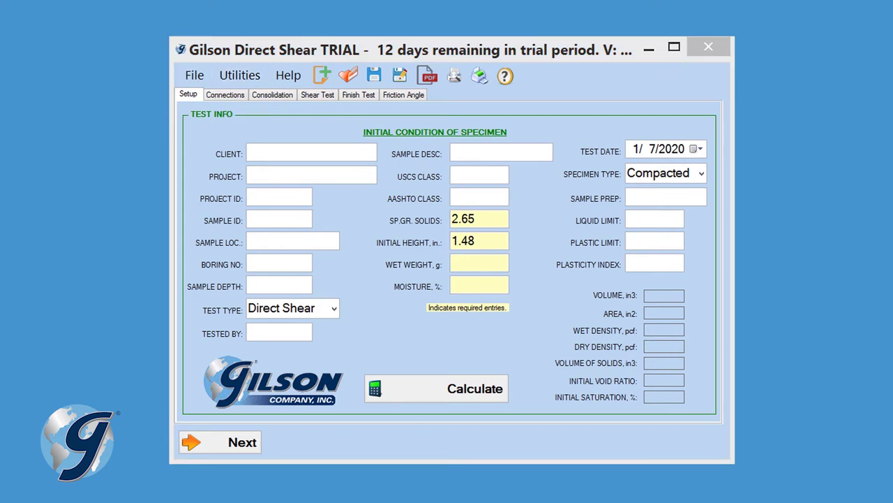
pyautogui.moveTo(383, 67); pyautogui.dragTo(395, 62)
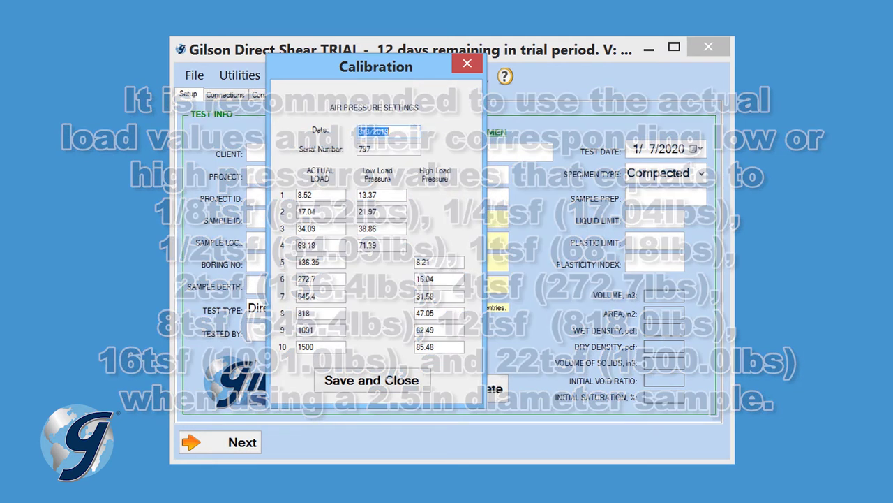
pyautogui.click(357, 381)
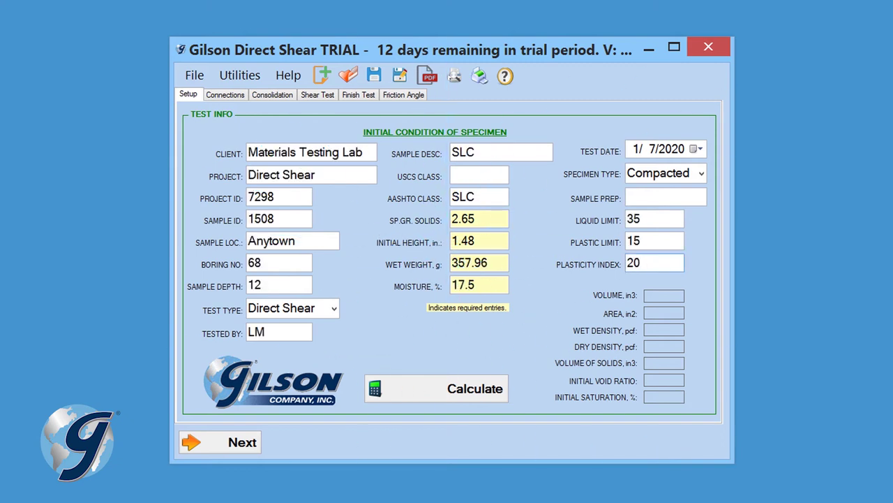
# Step: Calculate specimen properties (volume 10.005 in3, wet density 136.3 pcf) and continue past the internet warning
pyautogui.press('Tab')
pyautogui.click(465, 389)
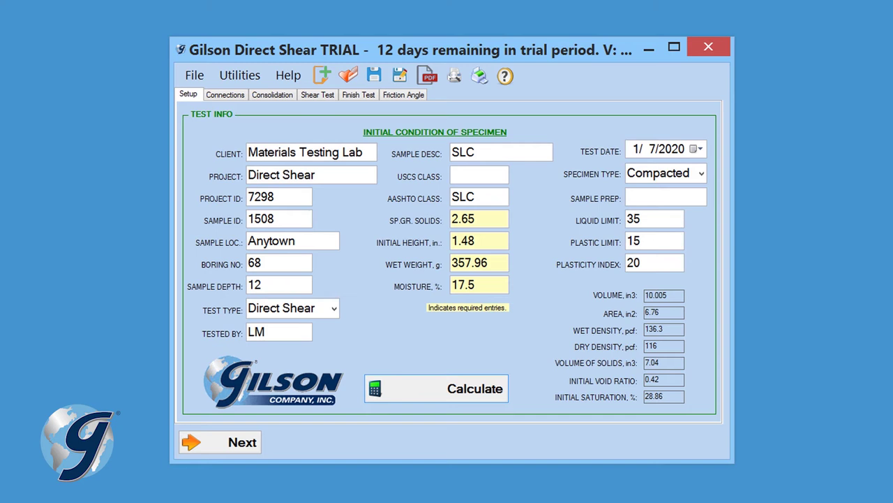
pyautogui.click(237, 447)
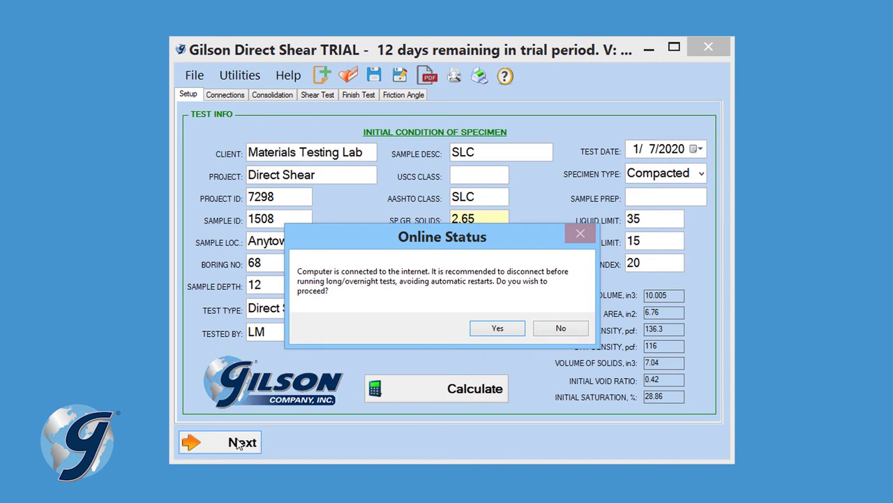
pyautogui.click(496, 330)
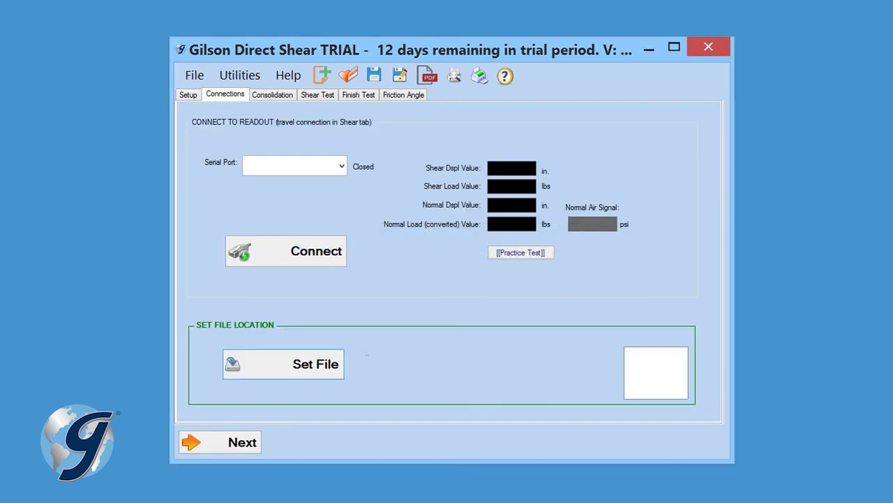
# Step: Connect the readout on COM1 and start the practice test for live readings
pyautogui.click(343, 166)
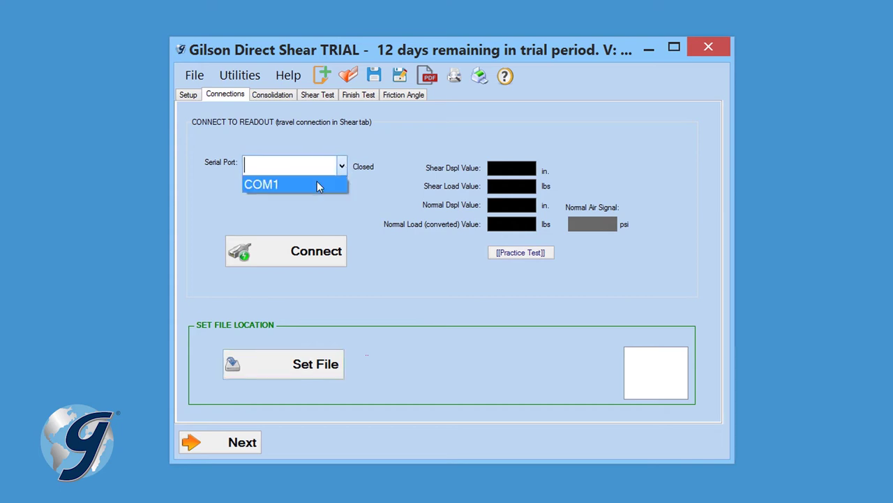
pyautogui.click(317, 180)
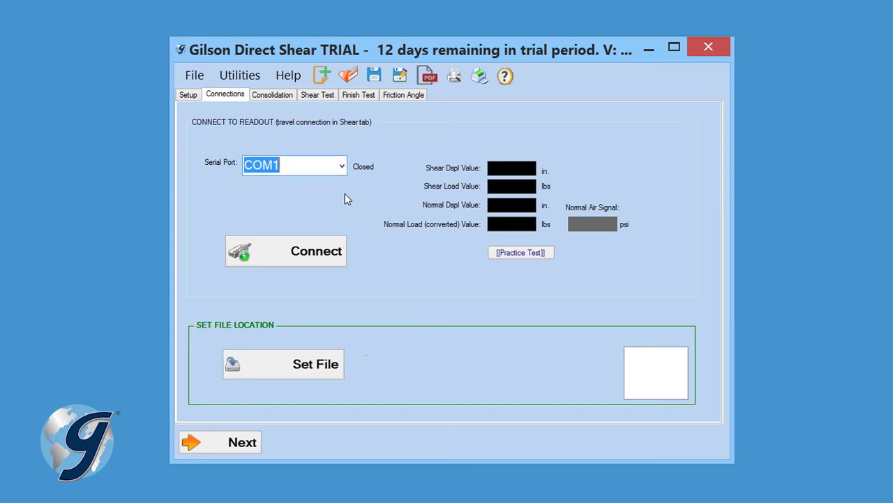
pyautogui.click(318, 254)
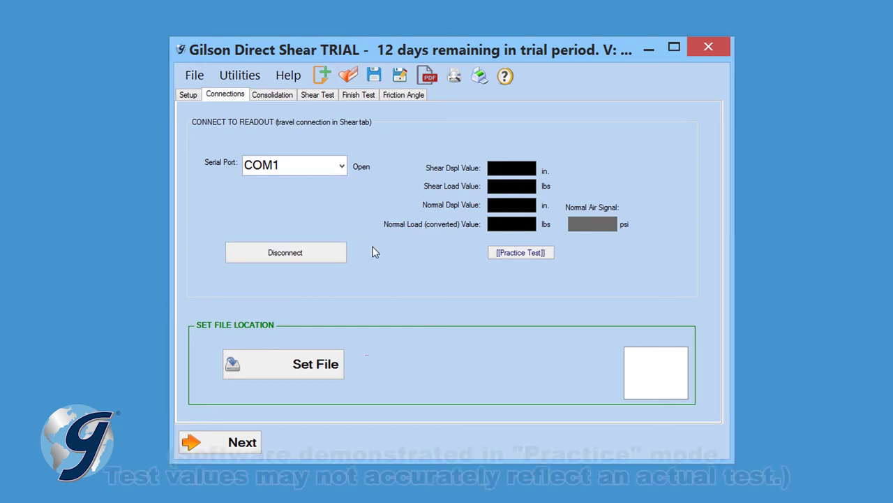
pyautogui.click(520, 253)
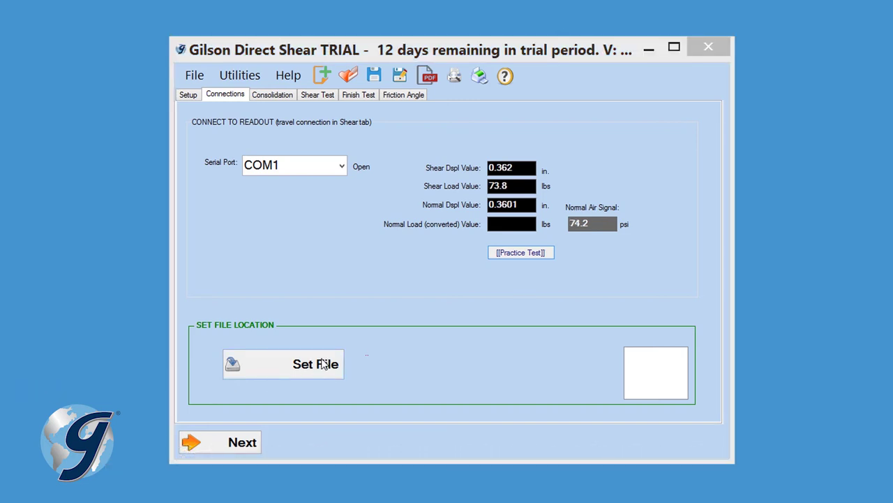
# Step: Save the test file as DS 7298 1508.dsh and move on to the Consolidation Test page
pyautogui.click(328, 363)
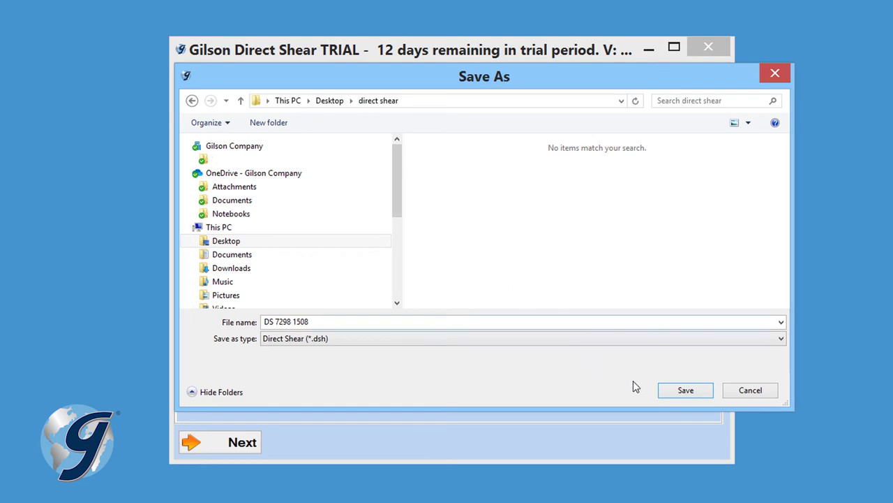
pyautogui.click(686, 389)
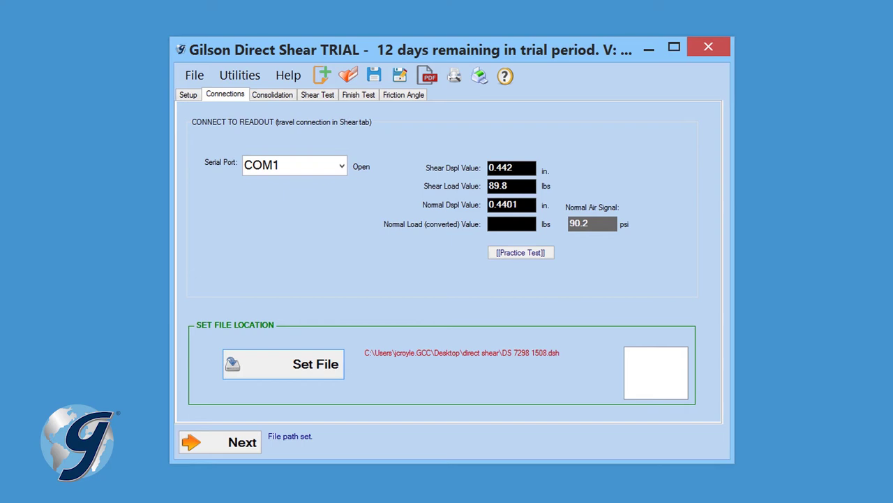
pyautogui.click(235, 447)
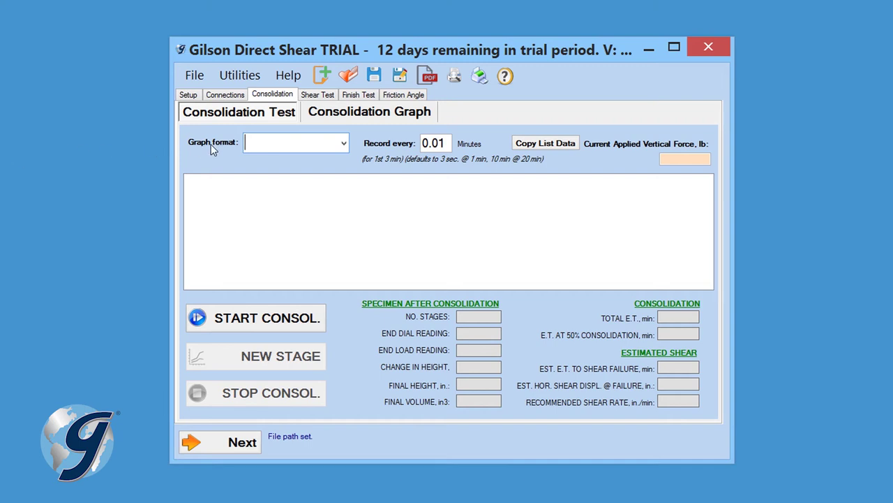
# Step: Graph consolidation on Linear Time, recording every 0.01 minutes
pyautogui.click(345, 144)
pyautogui.click(345, 144)
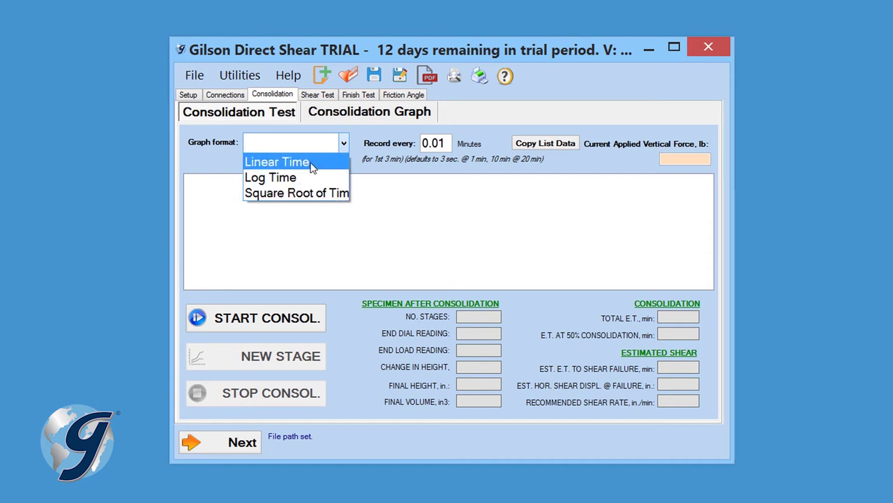
pyautogui.click(312, 164)
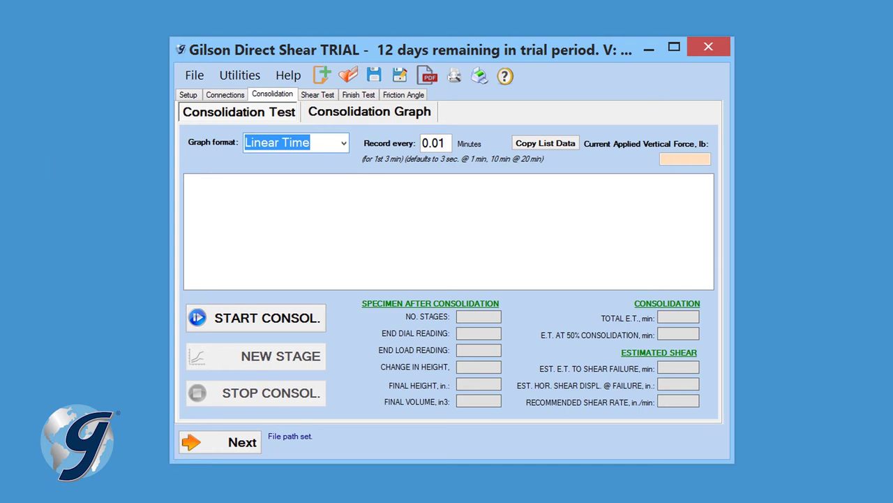
pyautogui.click(445, 143)
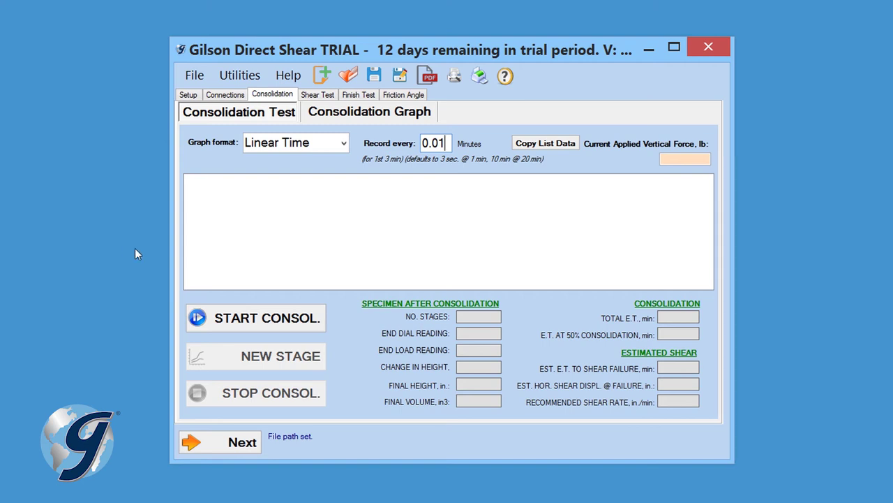
# Step: Begin consolidation under a 2.6 lb normal load and watch the consolidation graph
pyautogui.click(229, 323)
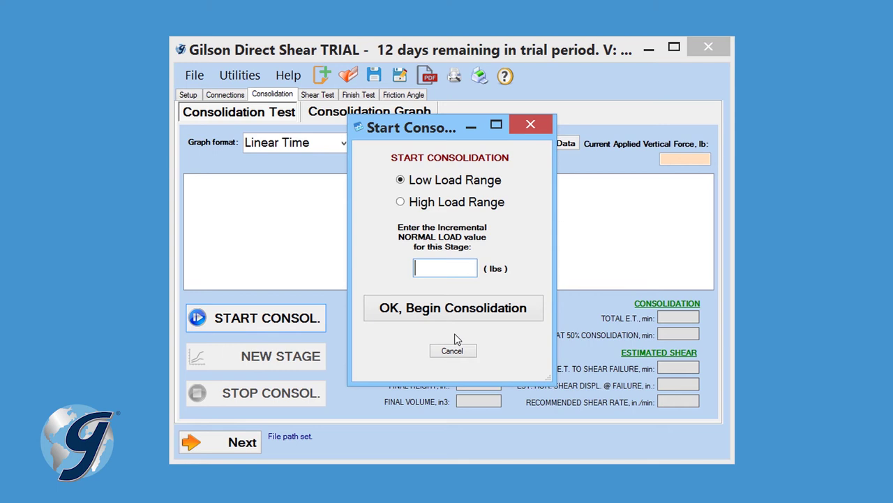
pyautogui.write('2.6')
pyautogui.click(444, 309)
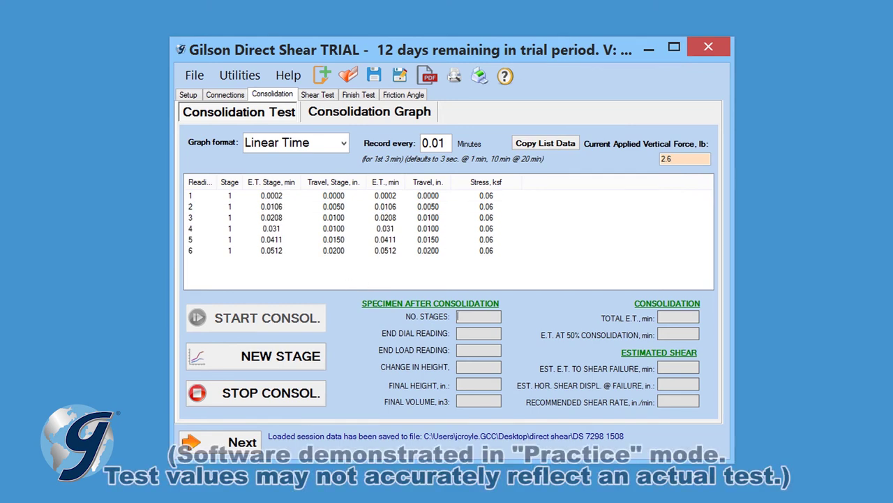
pyautogui.click(368, 113)
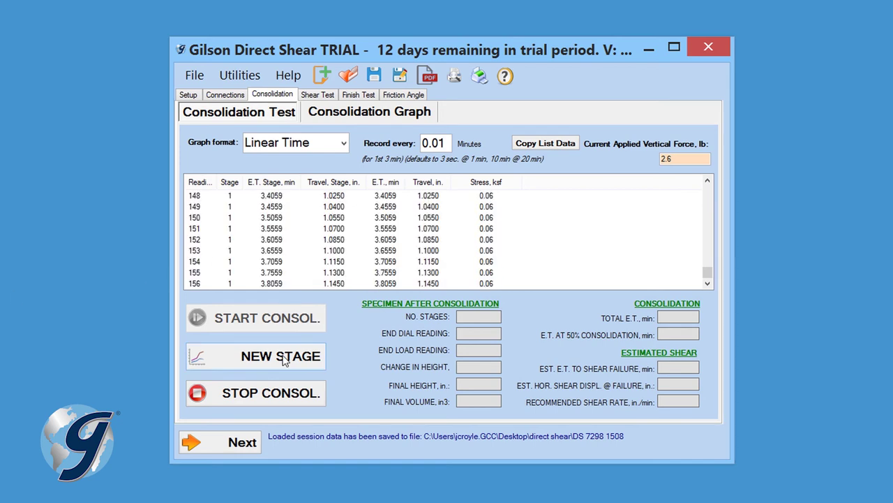
# Step: Add a new consolidation stage with a 2.6 lb normal load
pyautogui.click(284, 360)
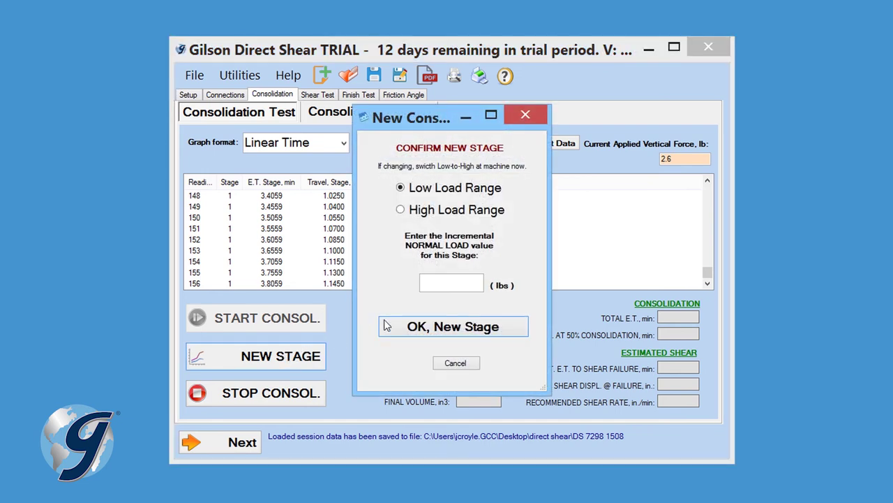
pyautogui.click(450, 282)
pyautogui.write('2.6')
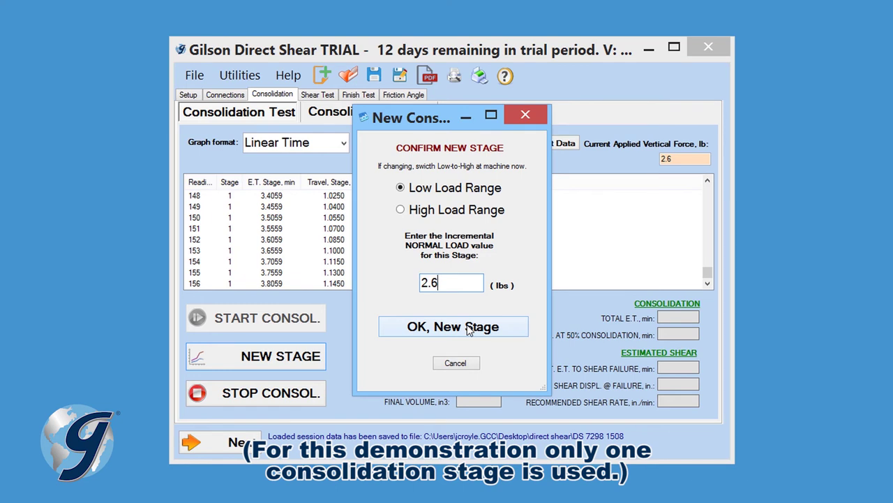
pyautogui.click(468, 328)
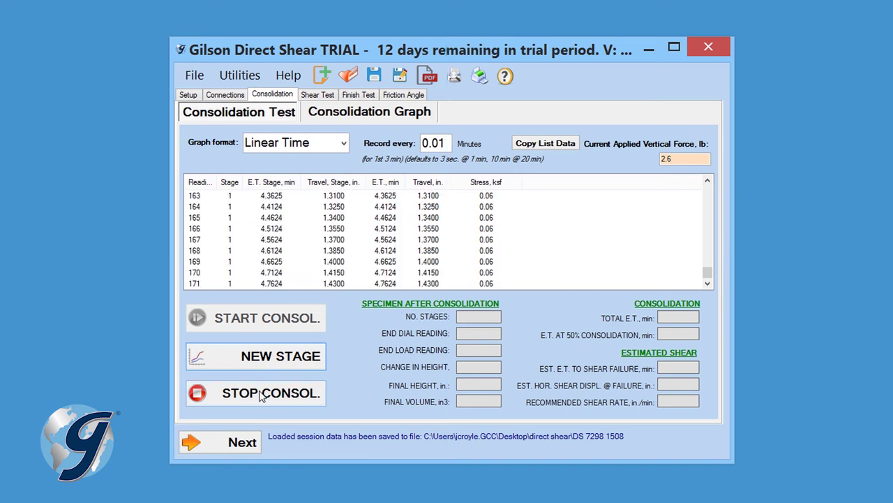
# Step: Stop consolidation at 4.8124 minutes and advance to the Shear Test page
pyautogui.click(262, 396)
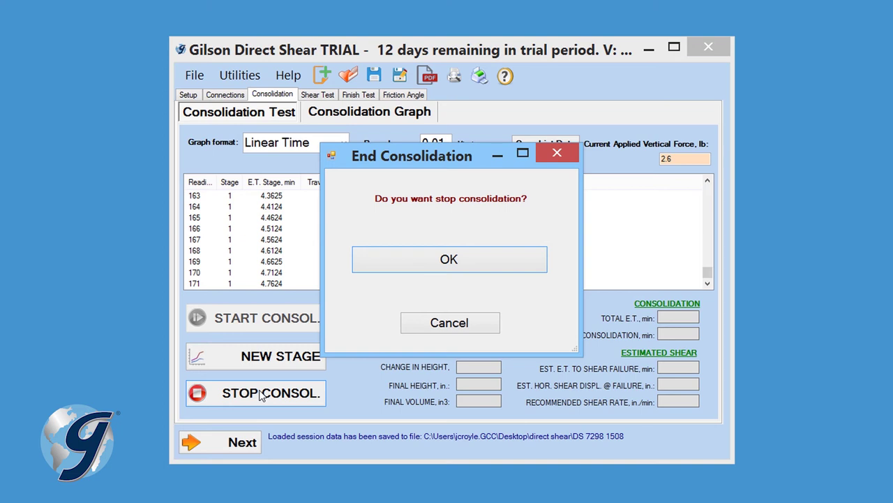
pyautogui.click(449, 259)
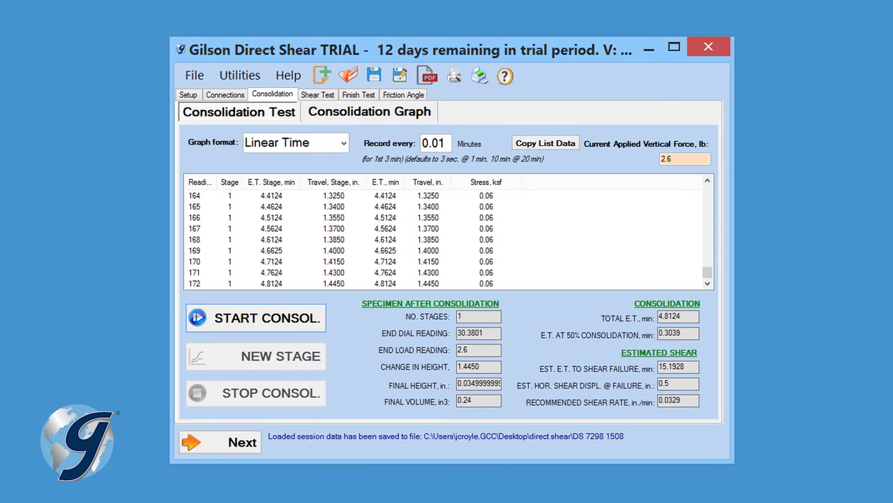
pyautogui.click(248, 447)
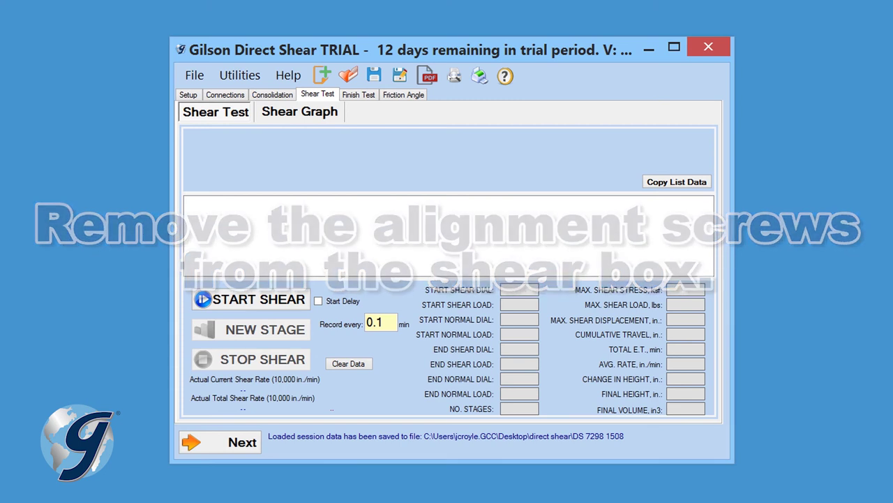
# Step: Start shearing under a 2.6 lb normal load, then bring up the new shear stage prompt
pyautogui.click(230, 300)
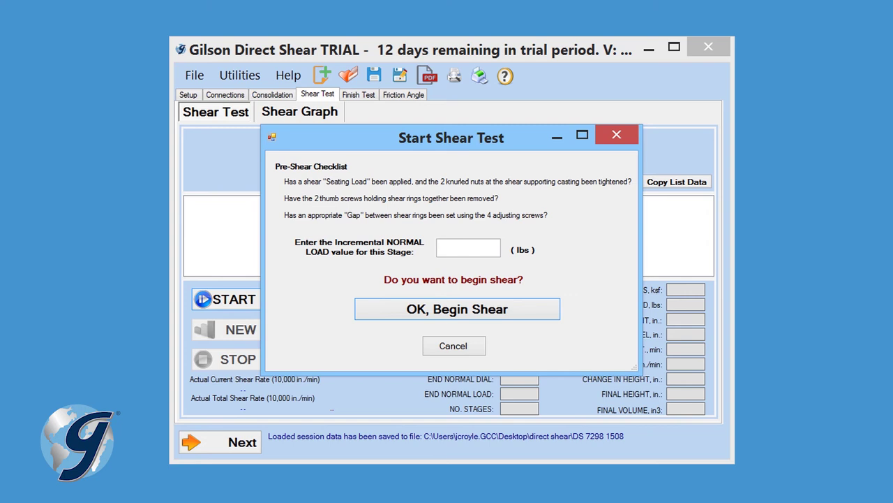
pyautogui.click(458, 245)
pyautogui.write('2.6')
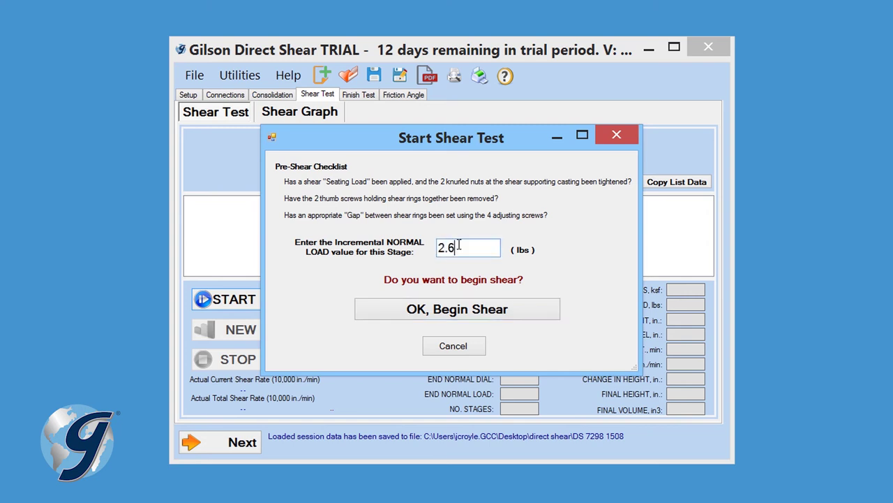
pyautogui.click(457, 311)
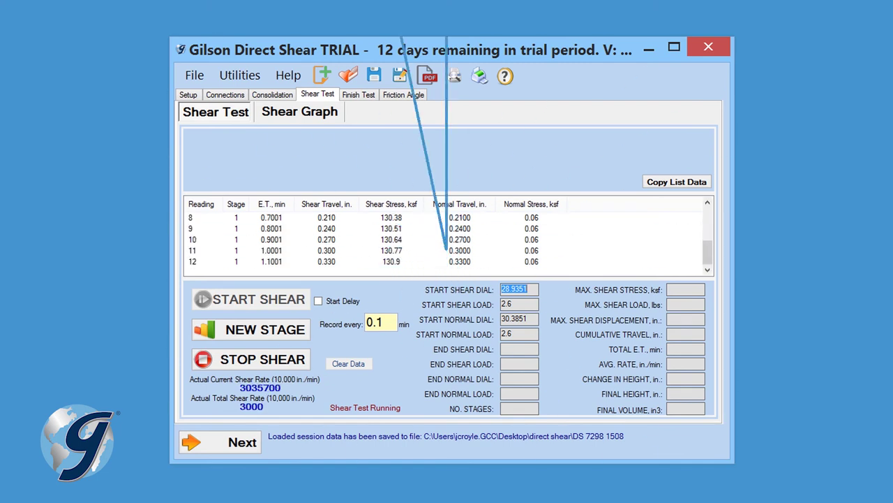
pyautogui.click(236, 332)
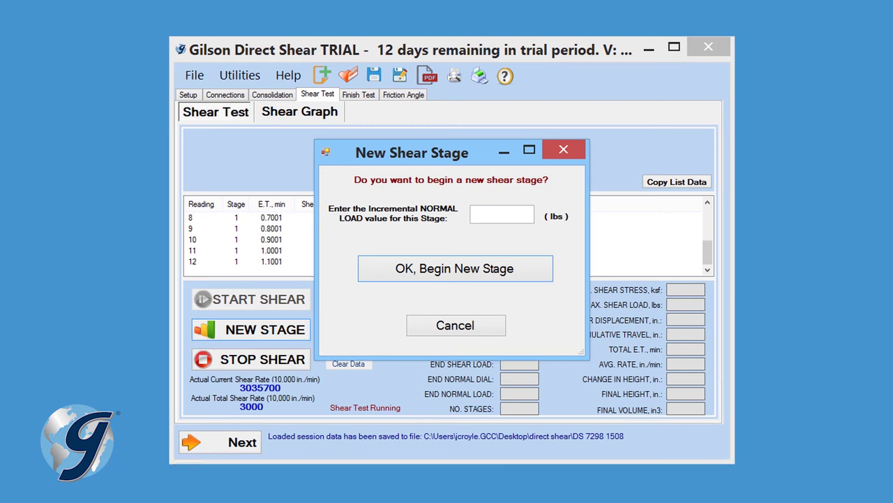
pyautogui.click(473, 325)
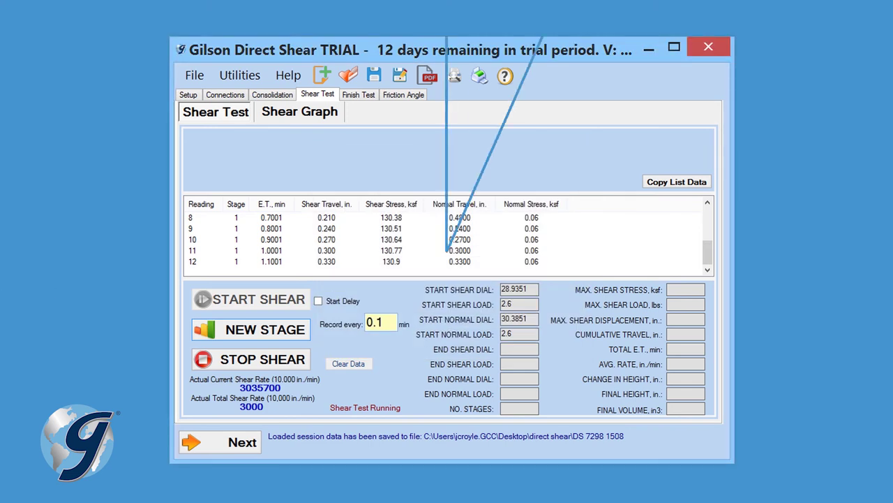
# Step: Stop shearing at 132.3 ksf maximum shear stress and advance to the Finish Test page
pyautogui.click(236, 359)
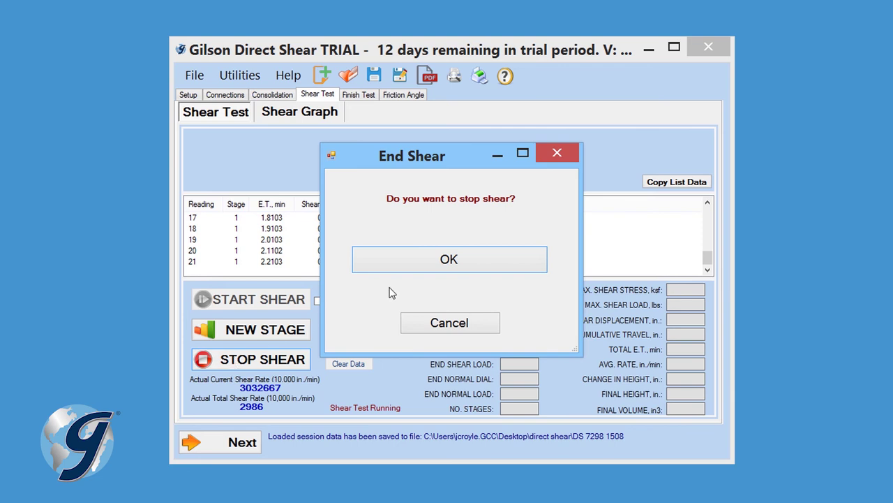
pyautogui.click(453, 259)
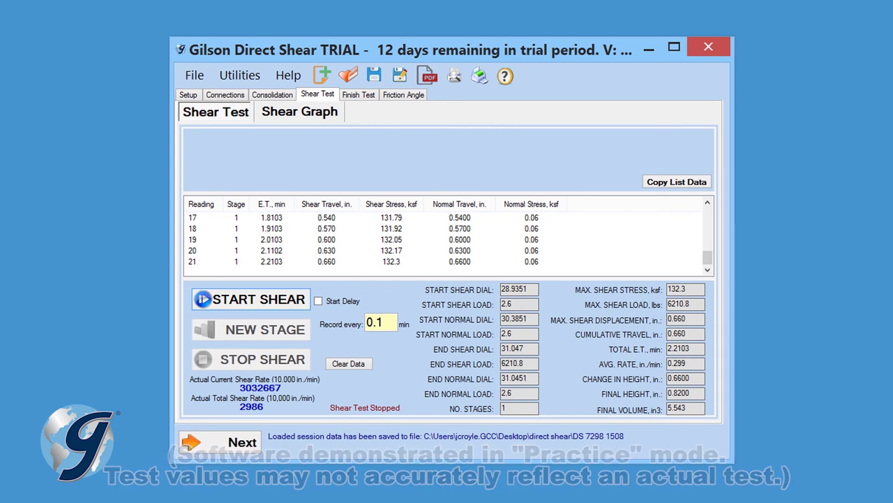
pyautogui.click(243, 444)
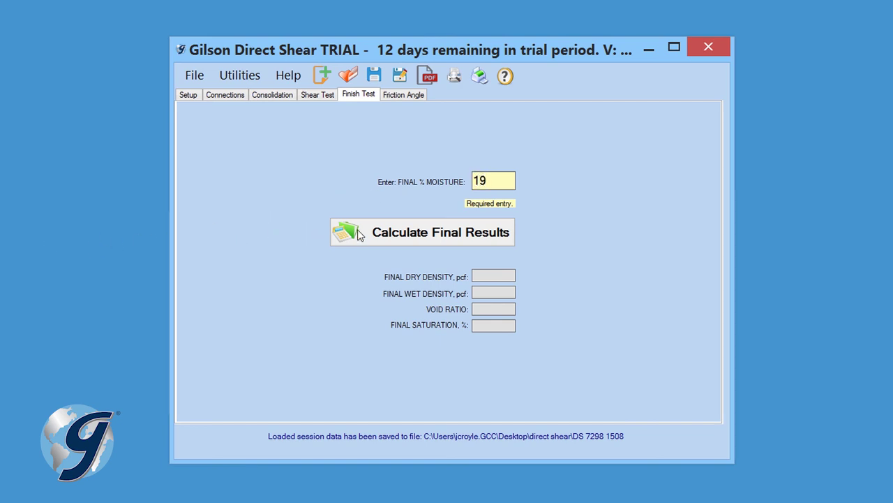
# Step: Calculate final results from 19% moisture (dry density 209.378 pcf) and show the Friction Angle page
pyautogui.click(402, 234)
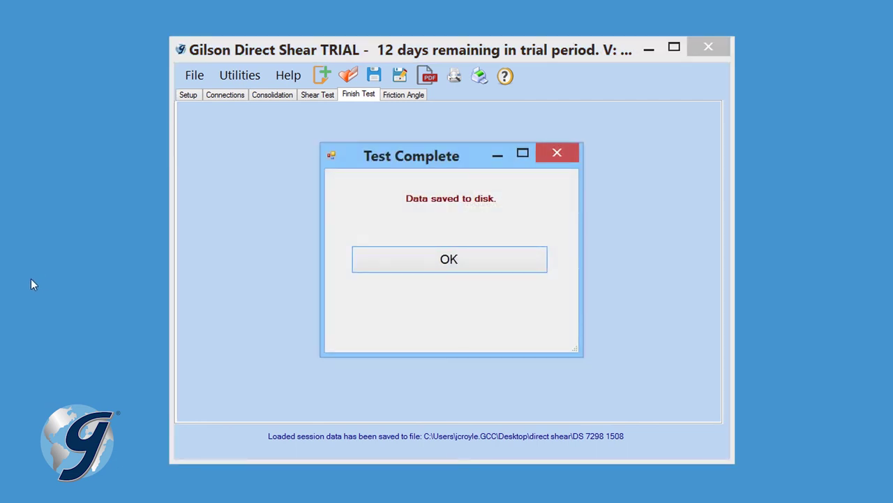
pyautogui.click(450, 266)
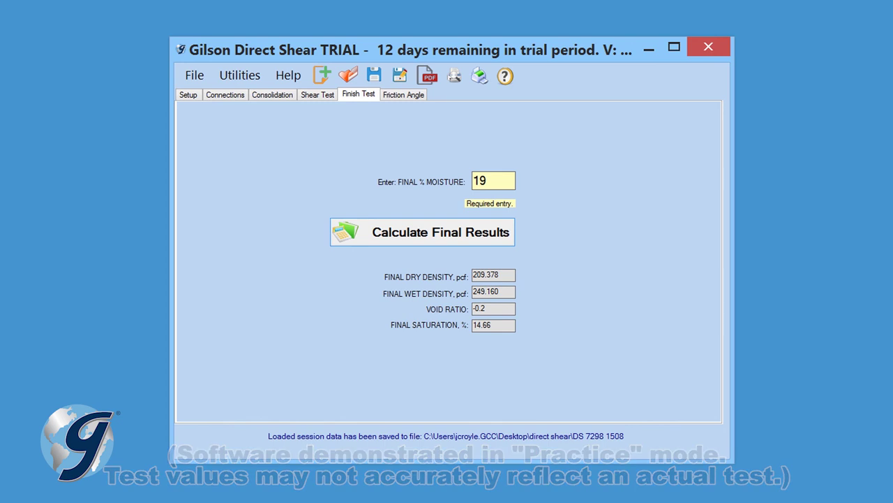
pyautogui.click(406, 96)
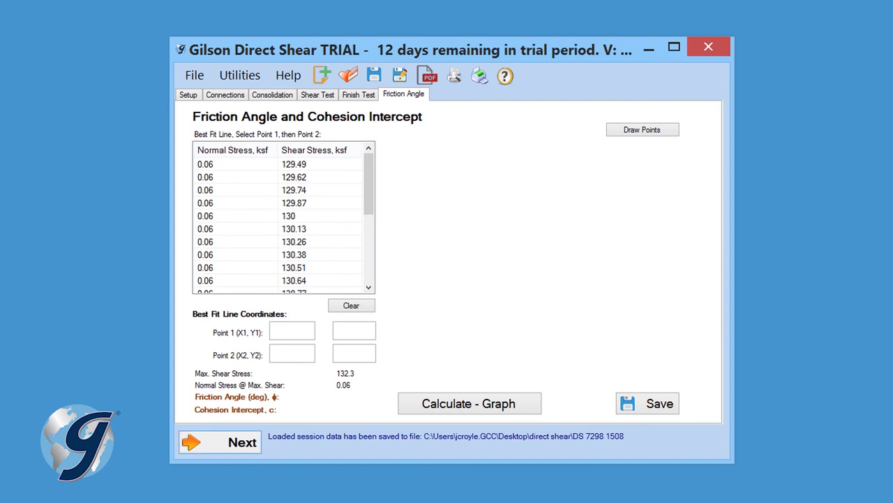
# Step: Plot the test's shear stress point at about 0.06 ksf normal stress on the friction angle graph
pyautogui.click(668, 133)
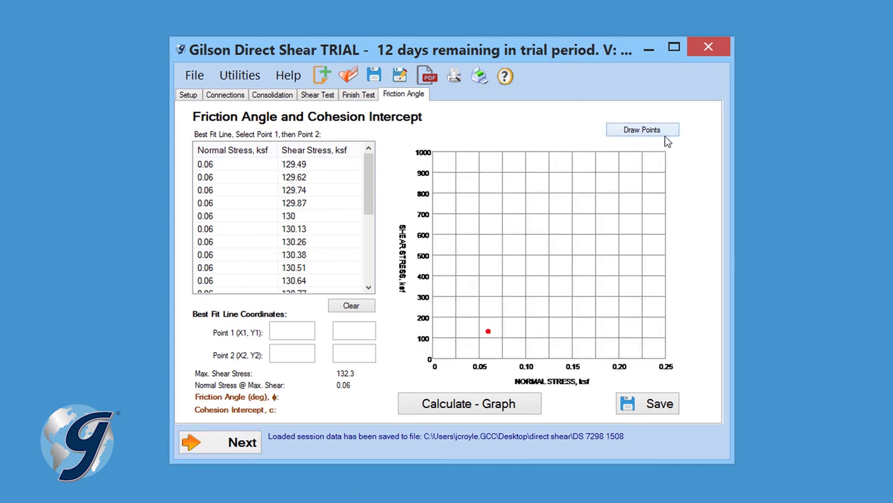